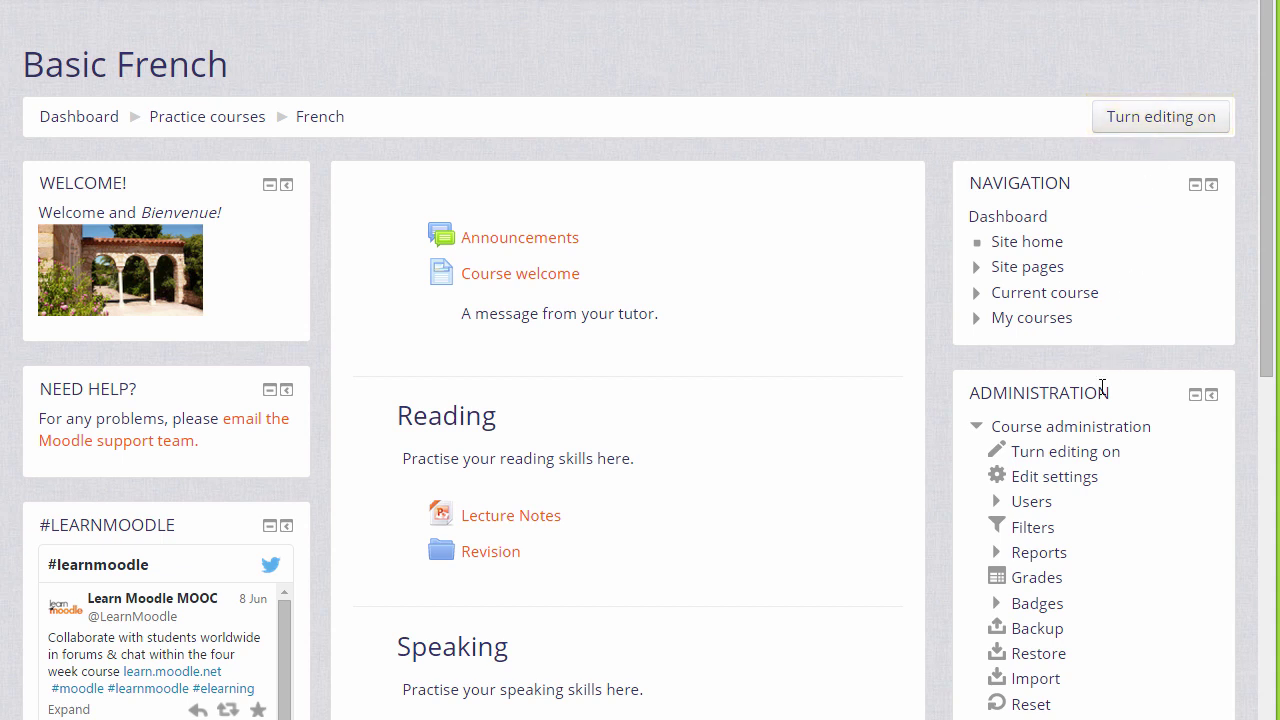
Turn on editing for the Basic French course and add a new Forum activity to the Speaking section.
click(1100, 455)
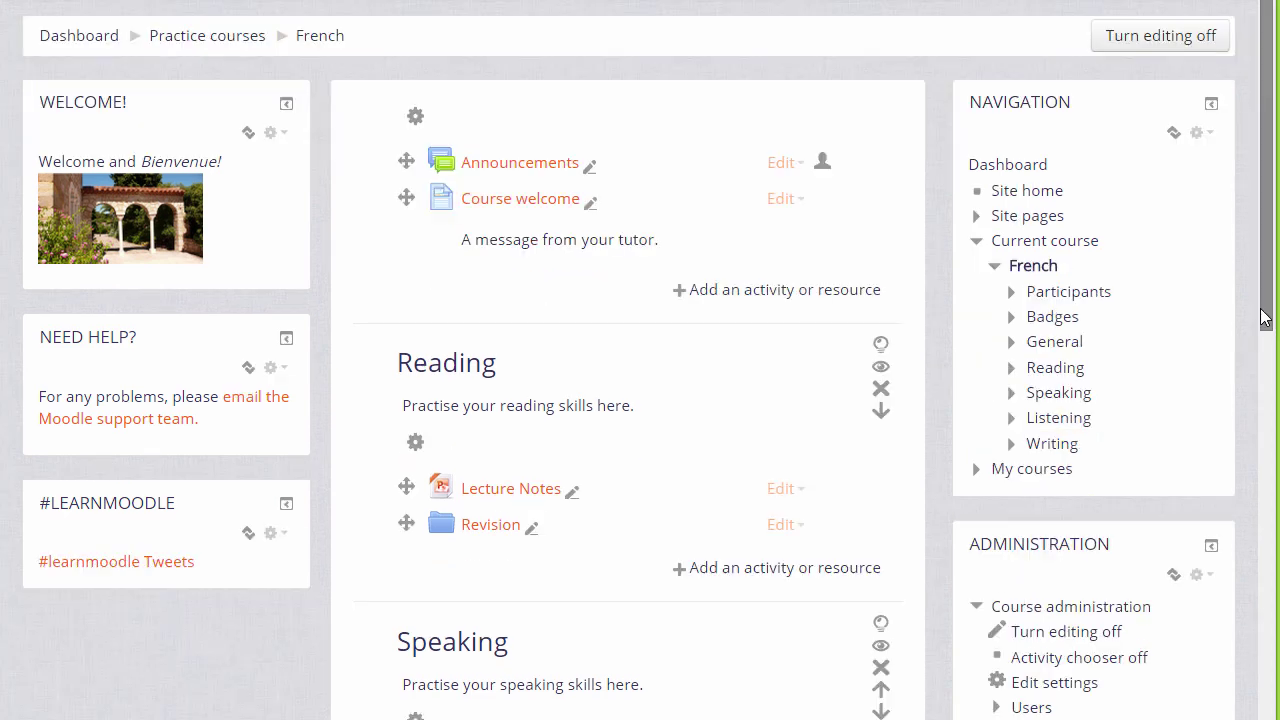
drag(1266, 323, 1268, 500)
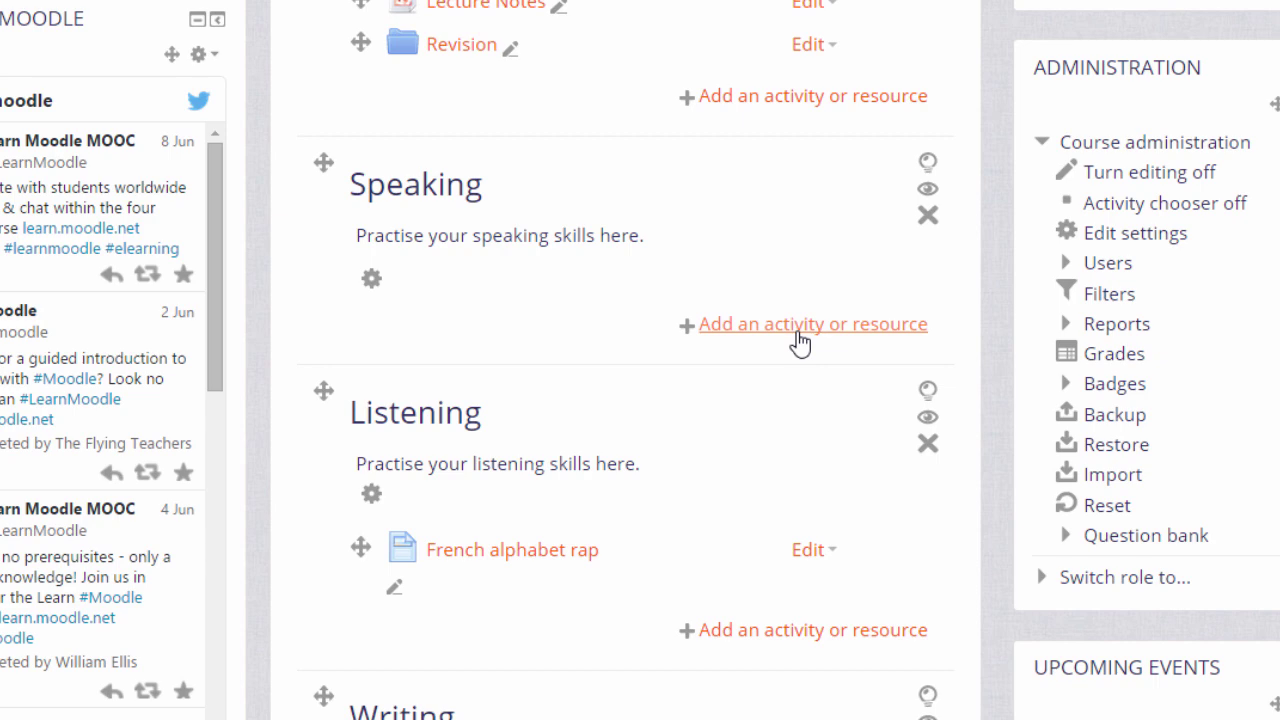
click(800, 324)
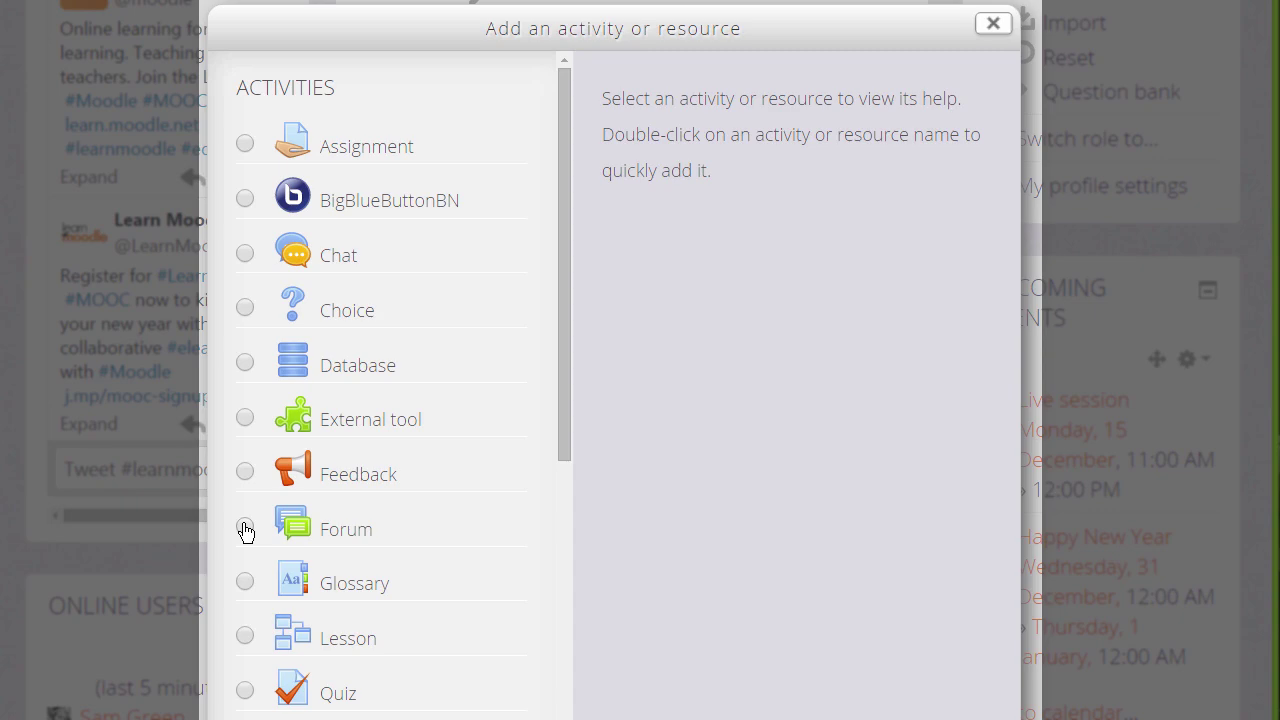
click(245, 529)
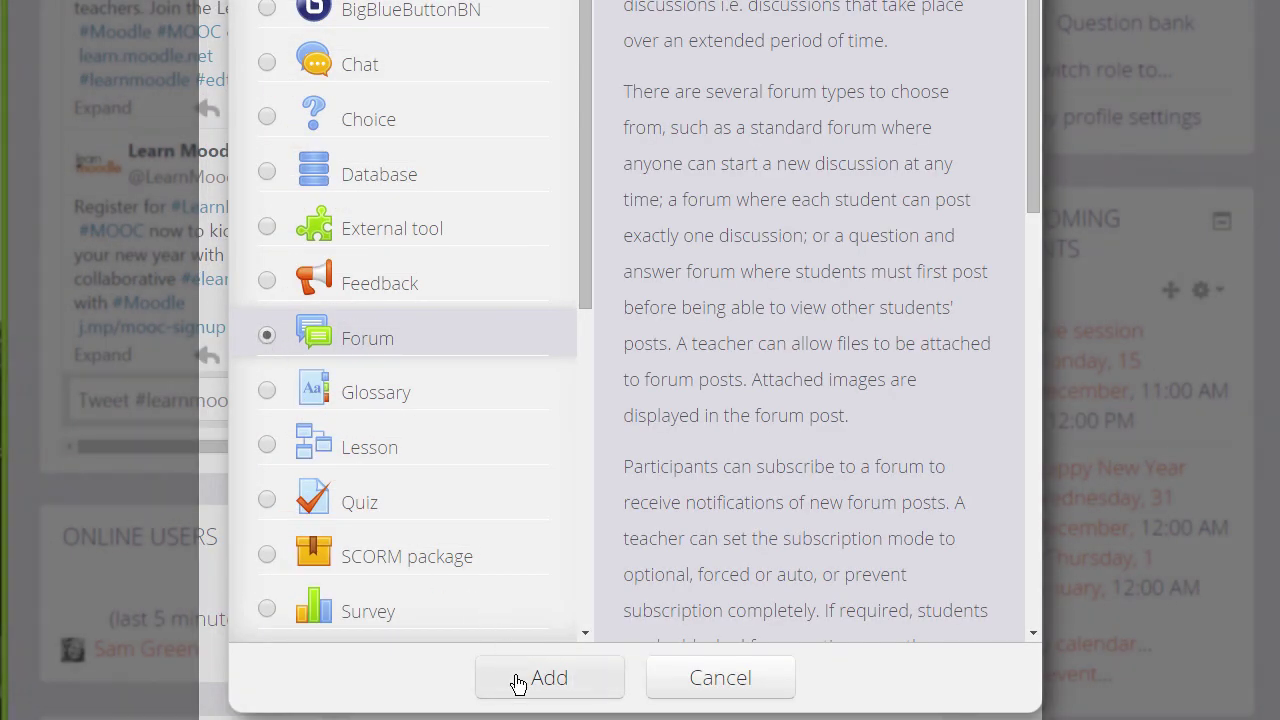
click(518, 680)
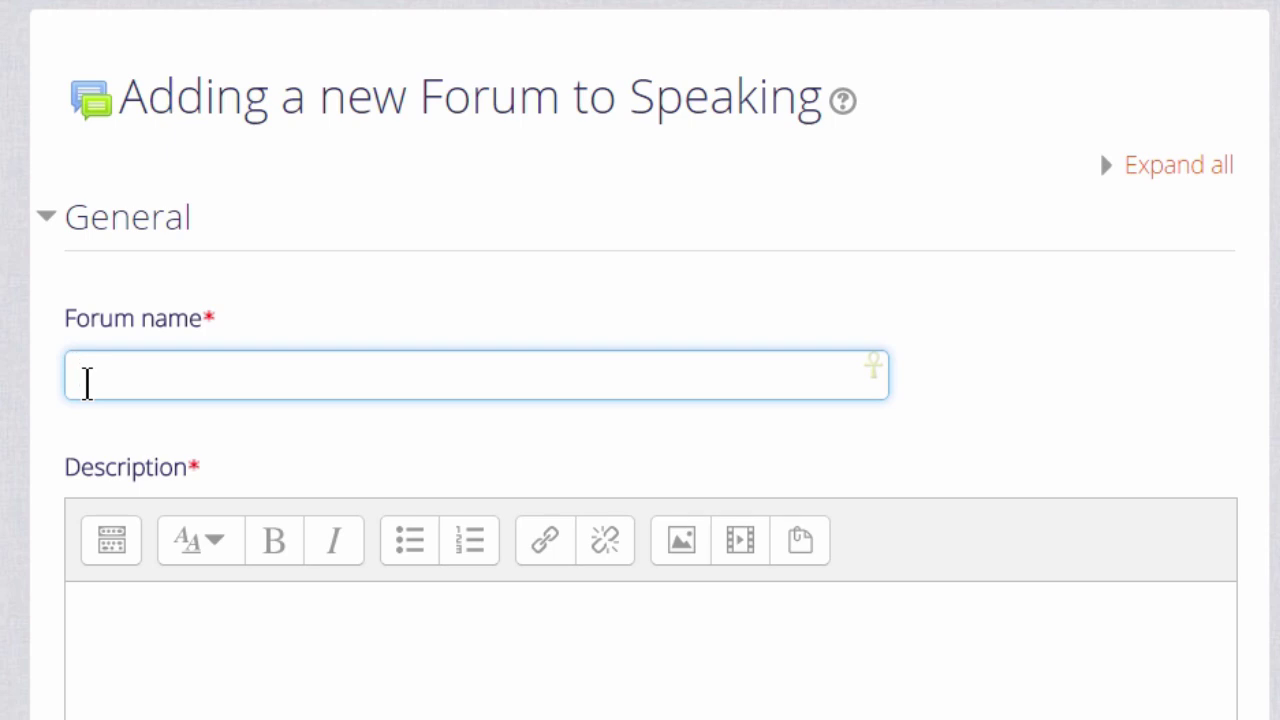
Name the forum "Introductions!" with the description "Introduce yourself to the others in the course. Tell us about where you live and why you have joined the course.".
text(Introduction)
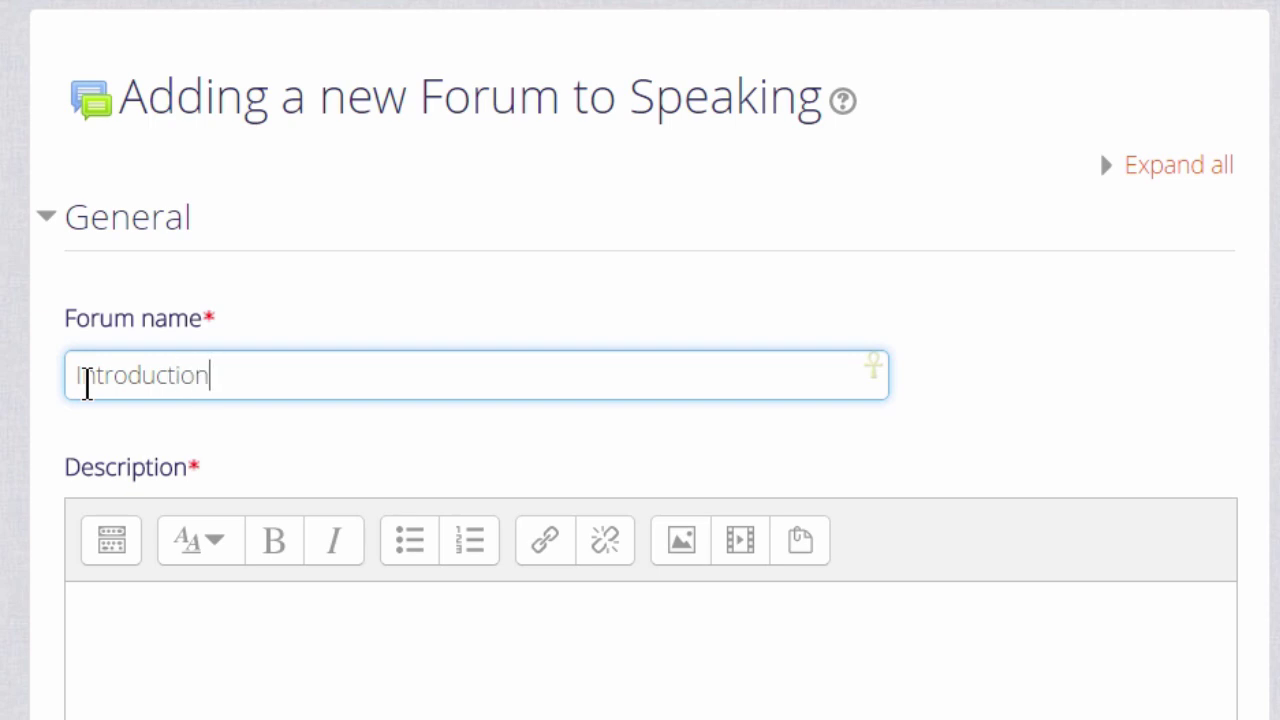
text(s!)
click(99, 627)
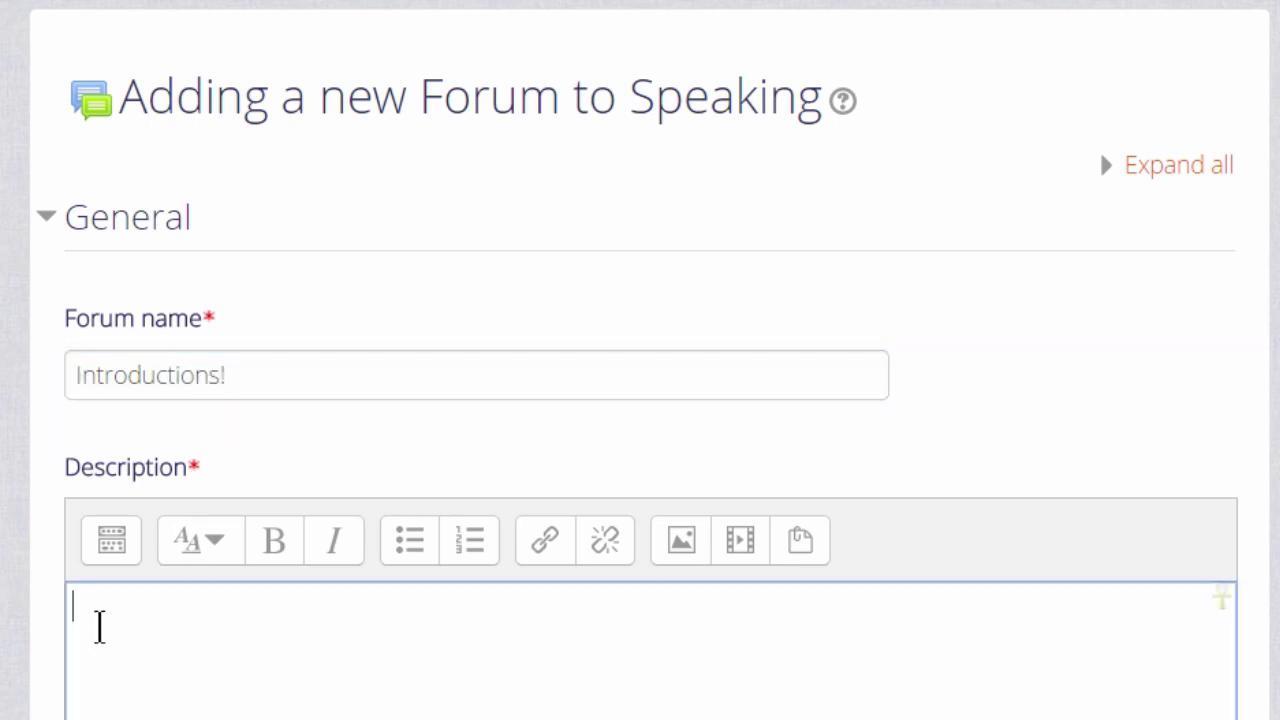
text(Introduce yourself to the others in the course. Tell us about where you live and why you have joined the course.)
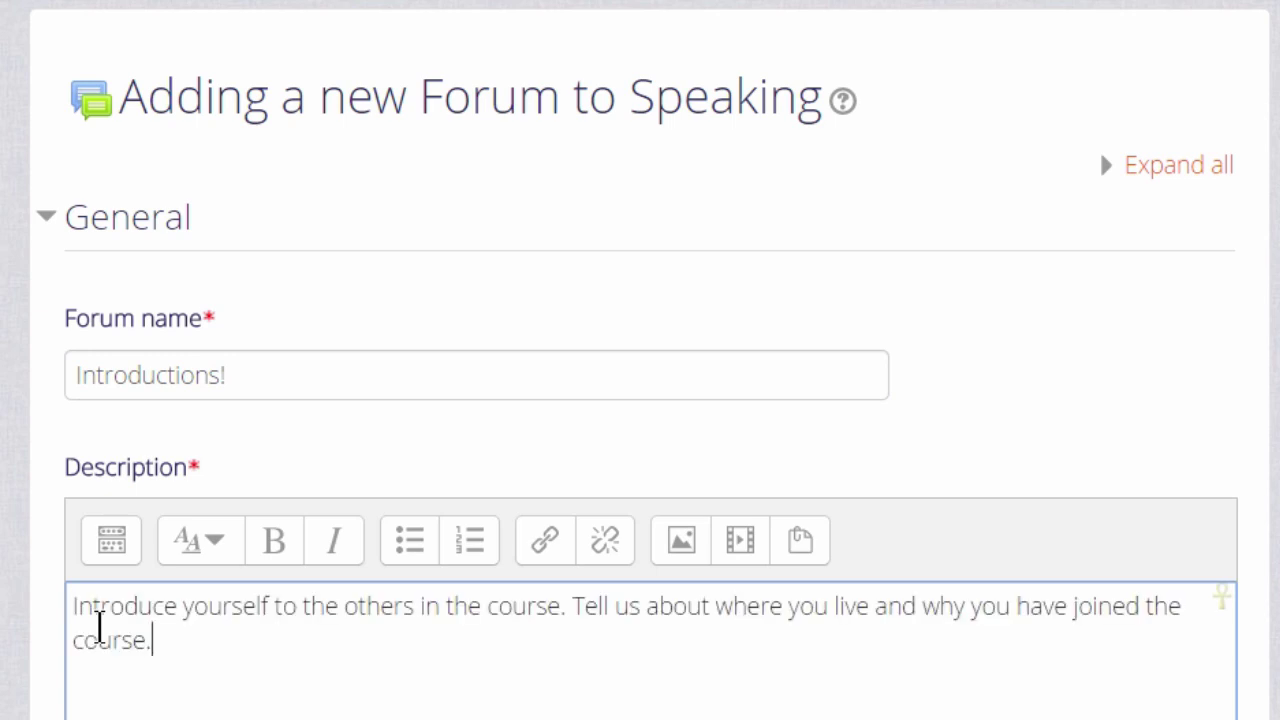
Enable displaying the forum's description on the course page.
scroll(640, 400, down, 7)
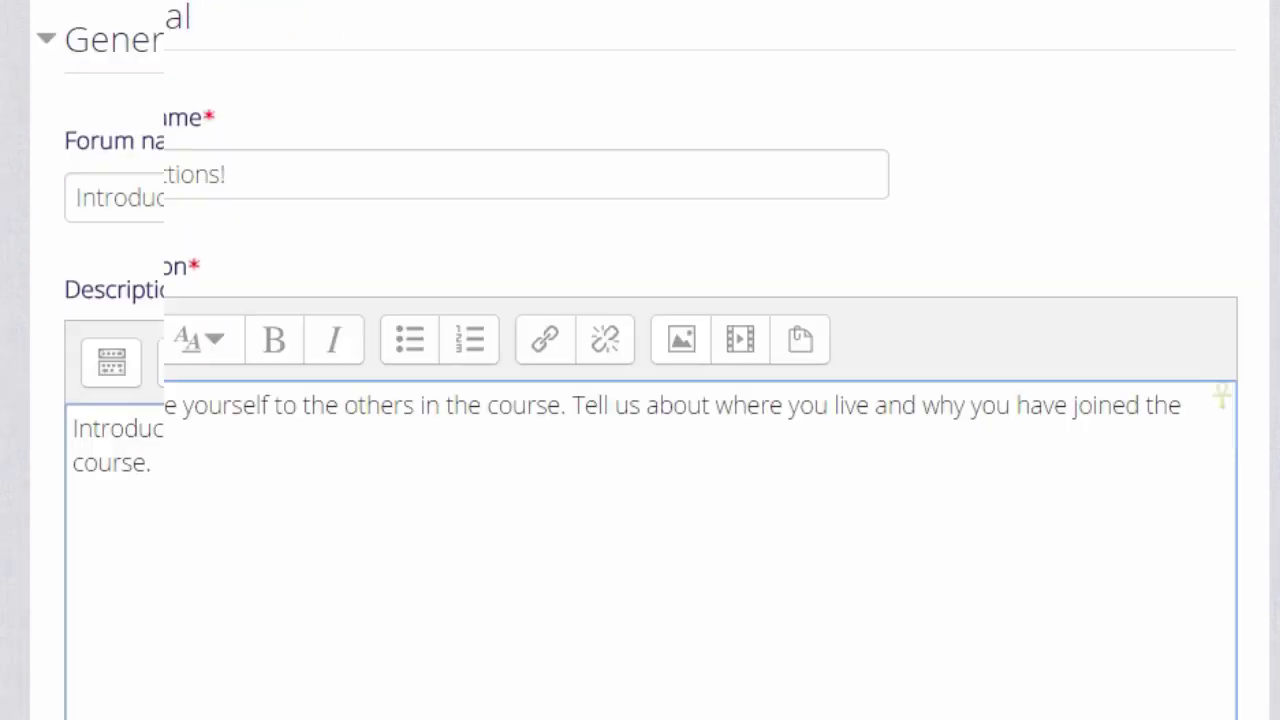
scroll(640, 400, down, 2)
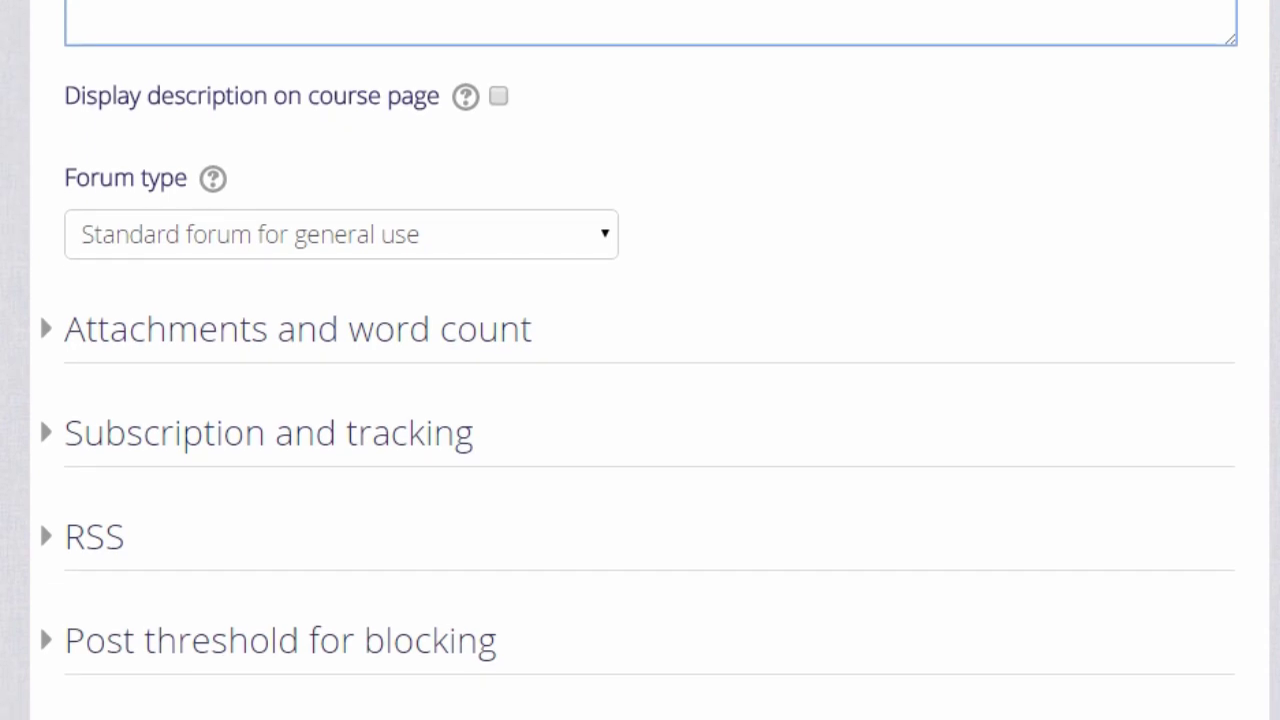
click(497, 104)
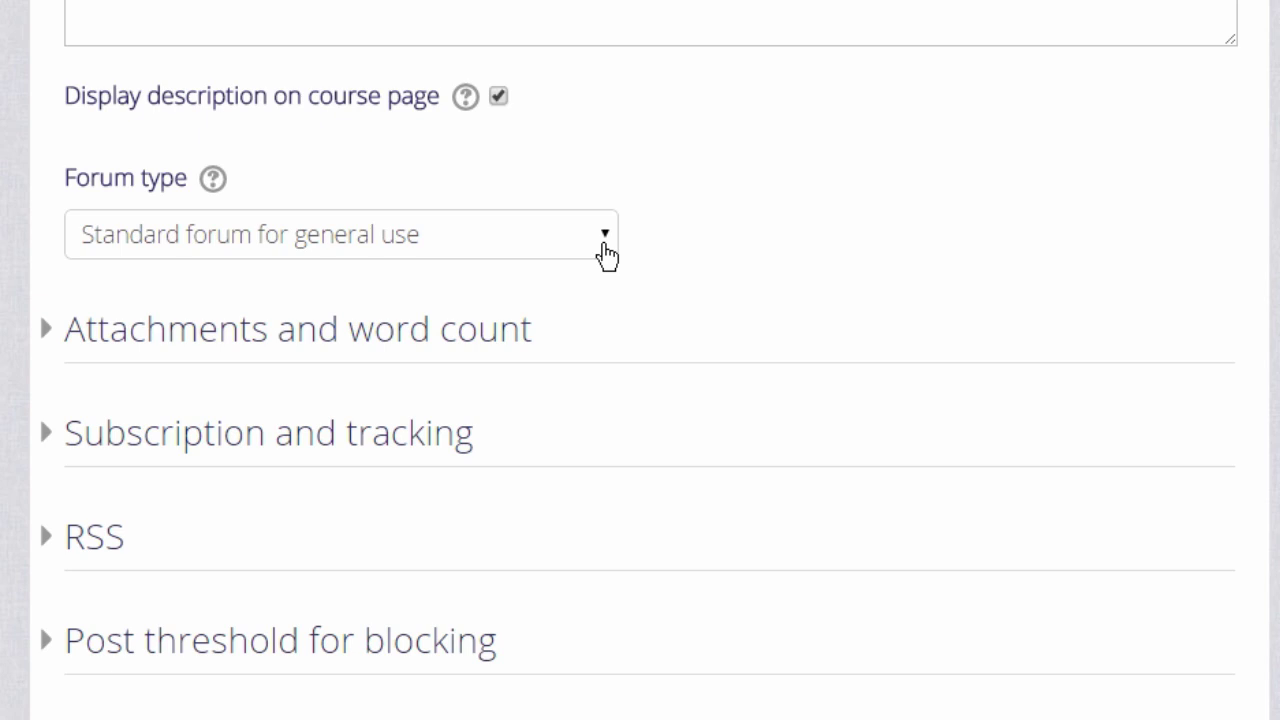
Review the available forum types and read the help explanation for them.
click(606, 255)
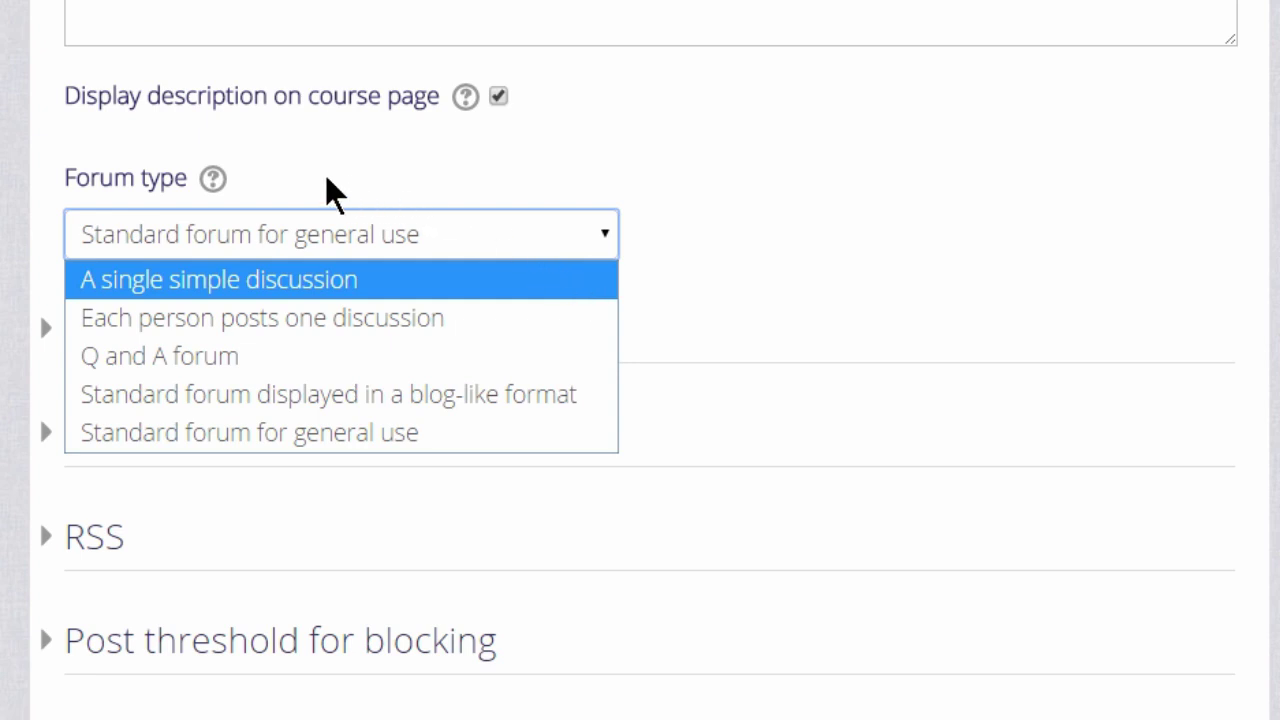
click(216, 178)
click(216, 178)
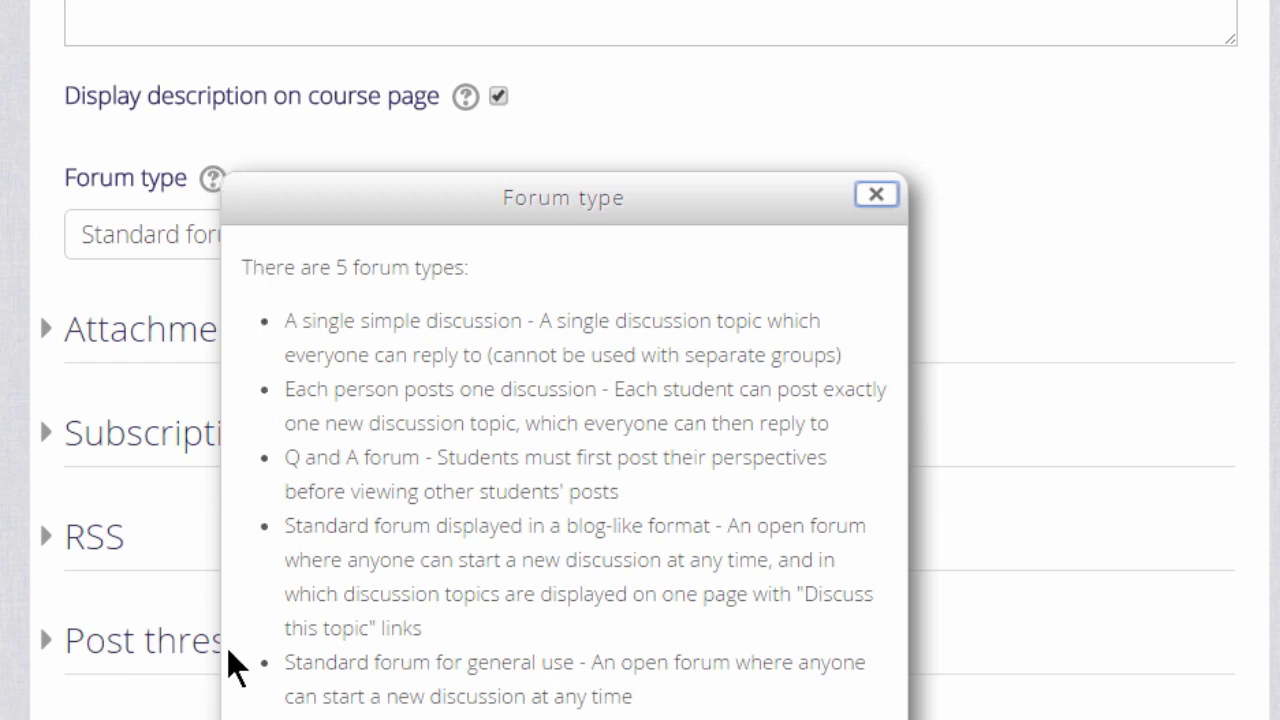
click(878, 195)
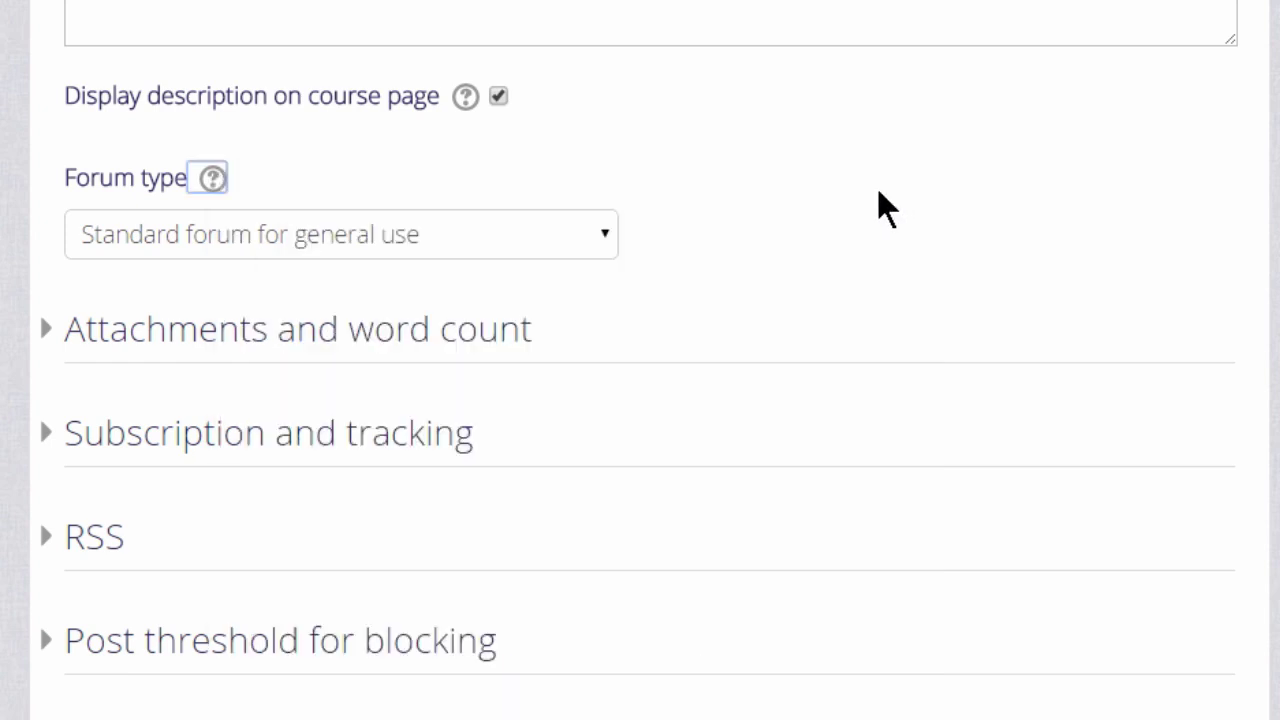
Examine the forum's attachment limits, word count setting and available subscription modes.
click(500, 339)
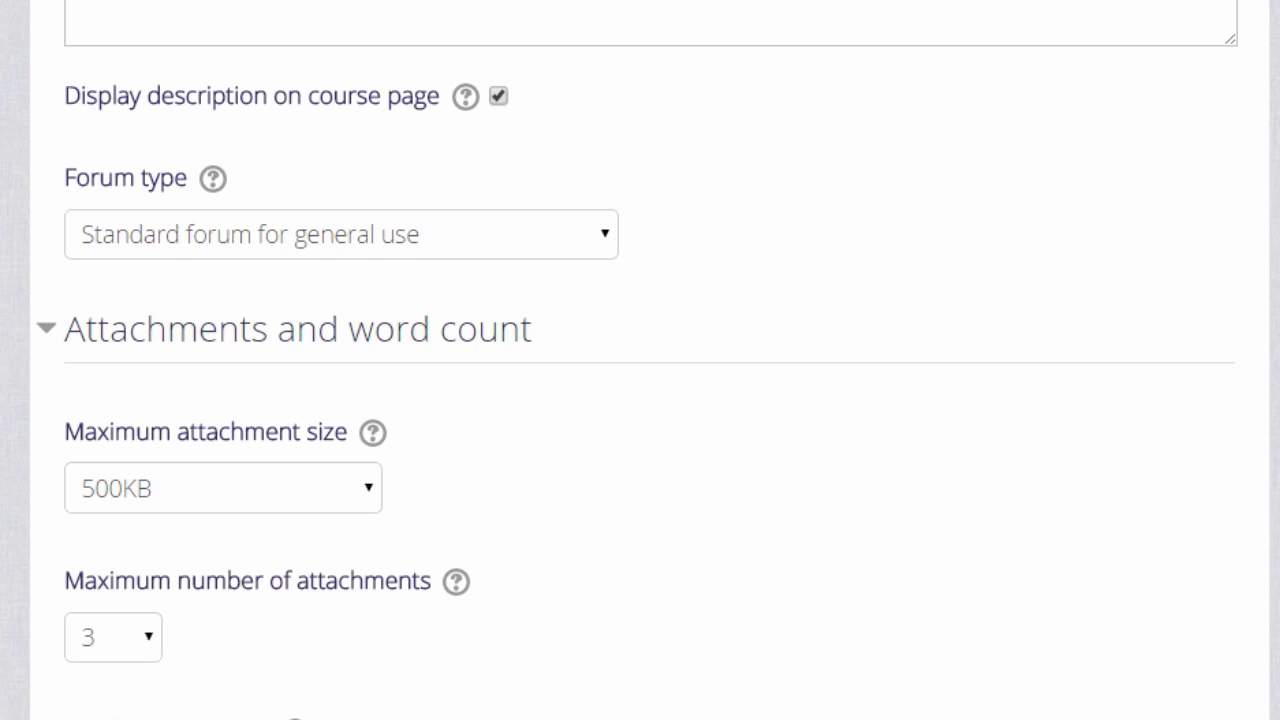
scroll(140, 677, down, 3)
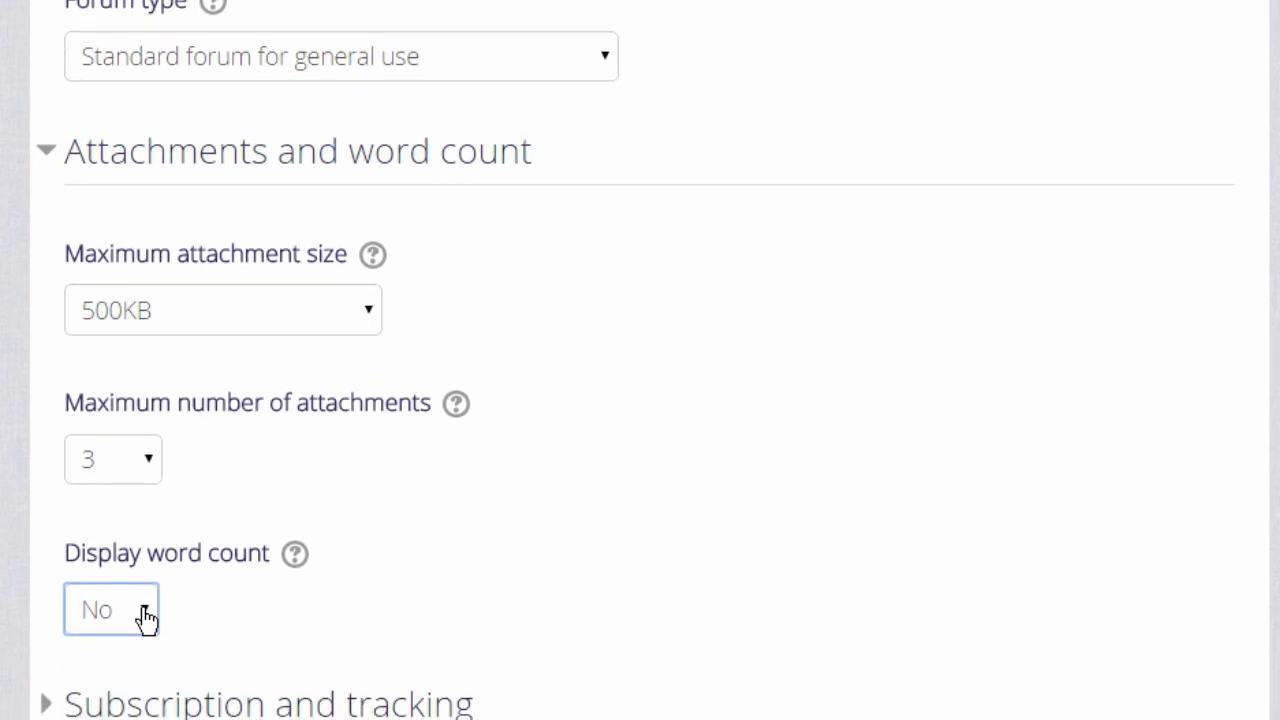
scroll(145, 617, down, 10)
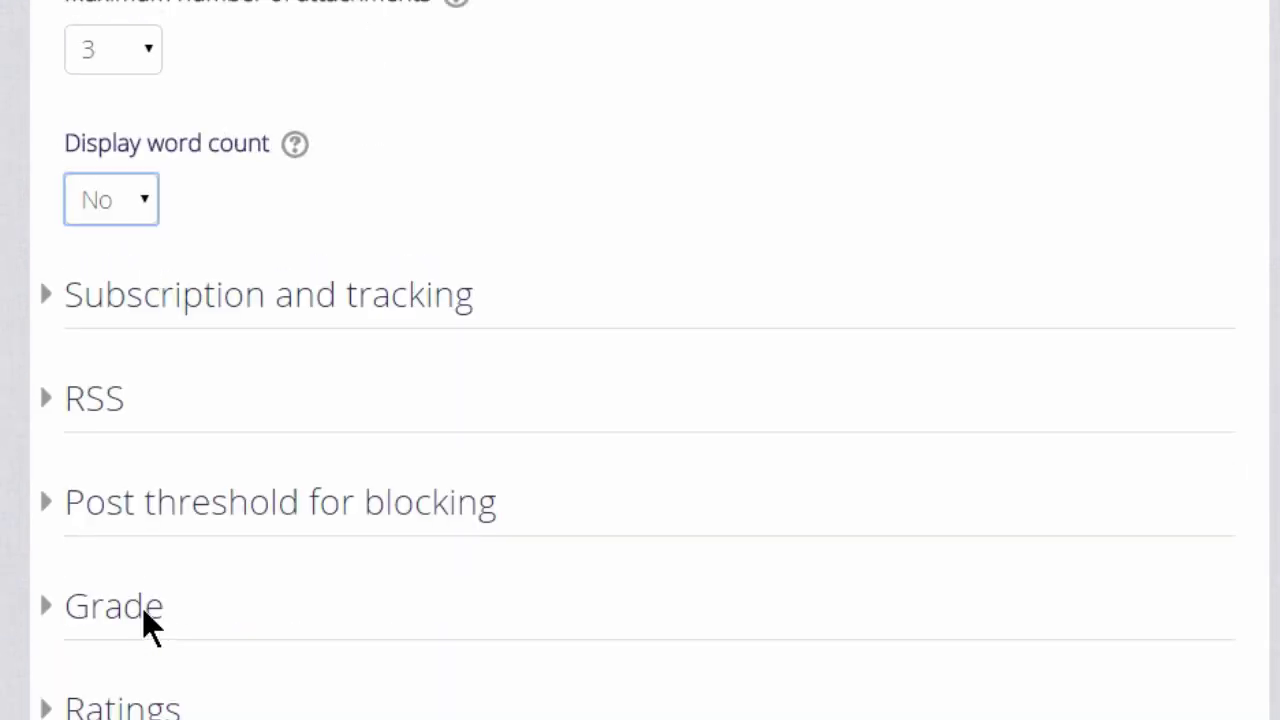
scroll(290, 300, up, 1)
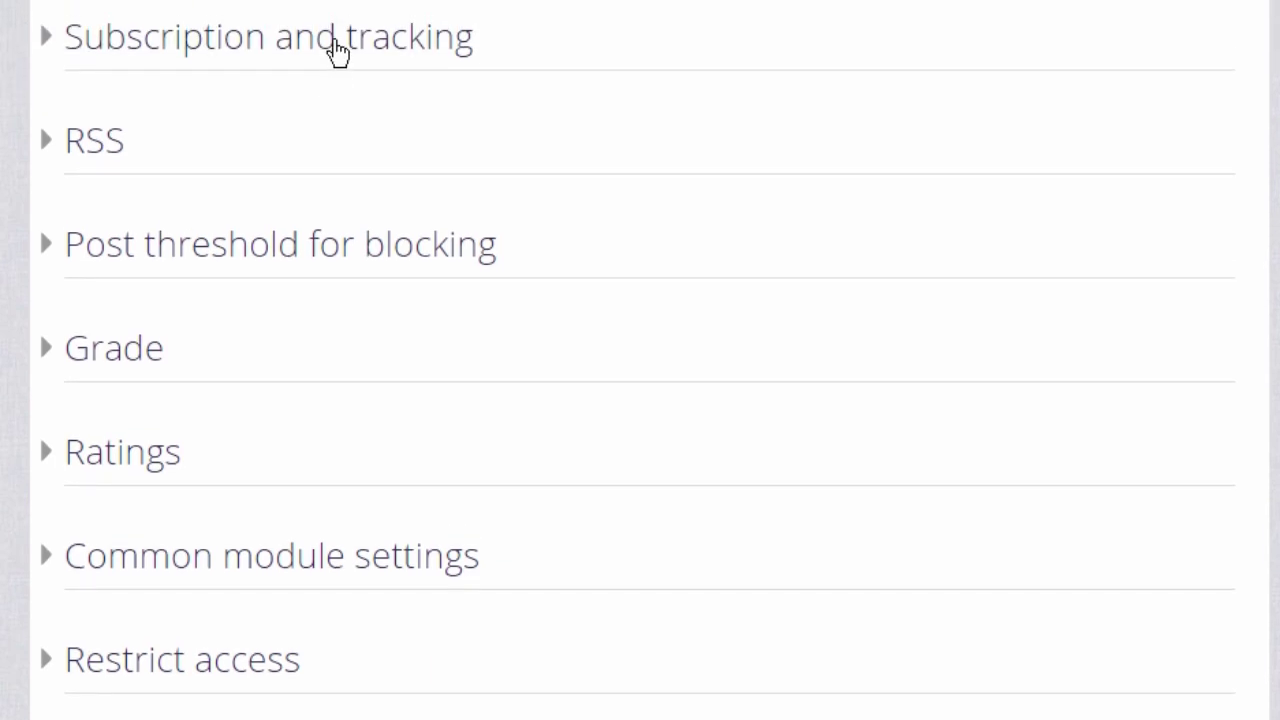
click(338, 45)
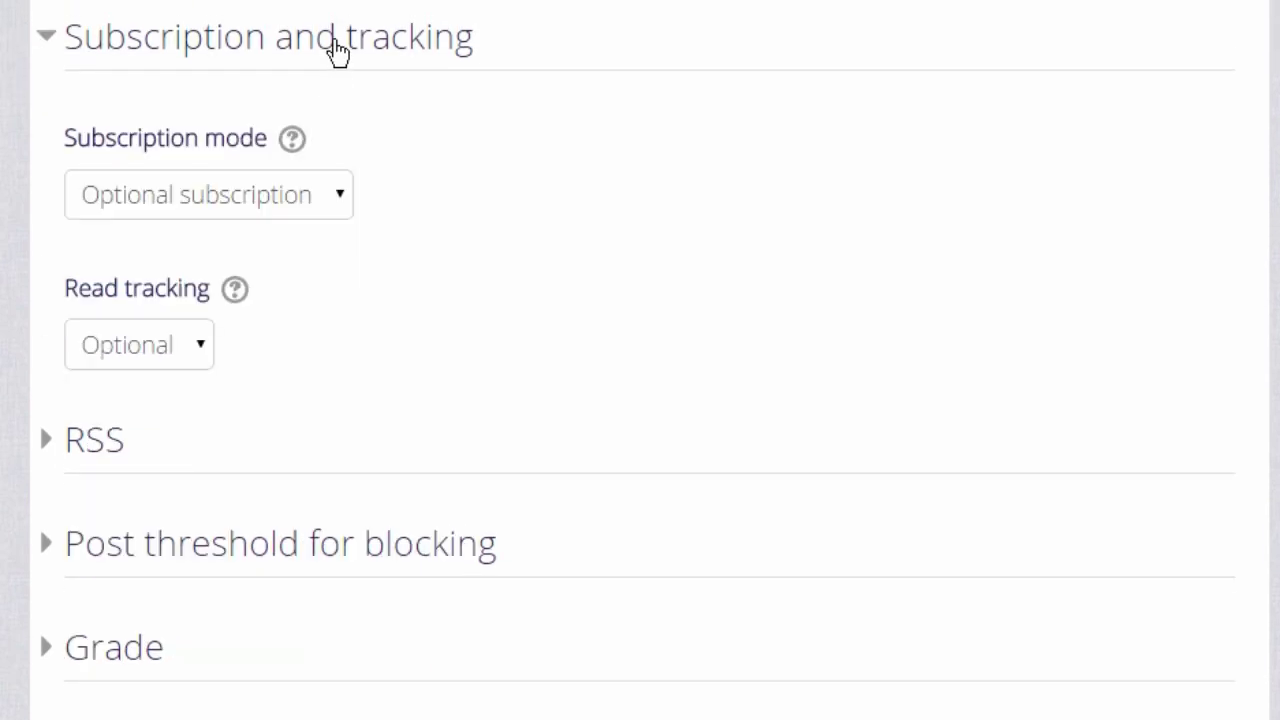
click(345, 210)
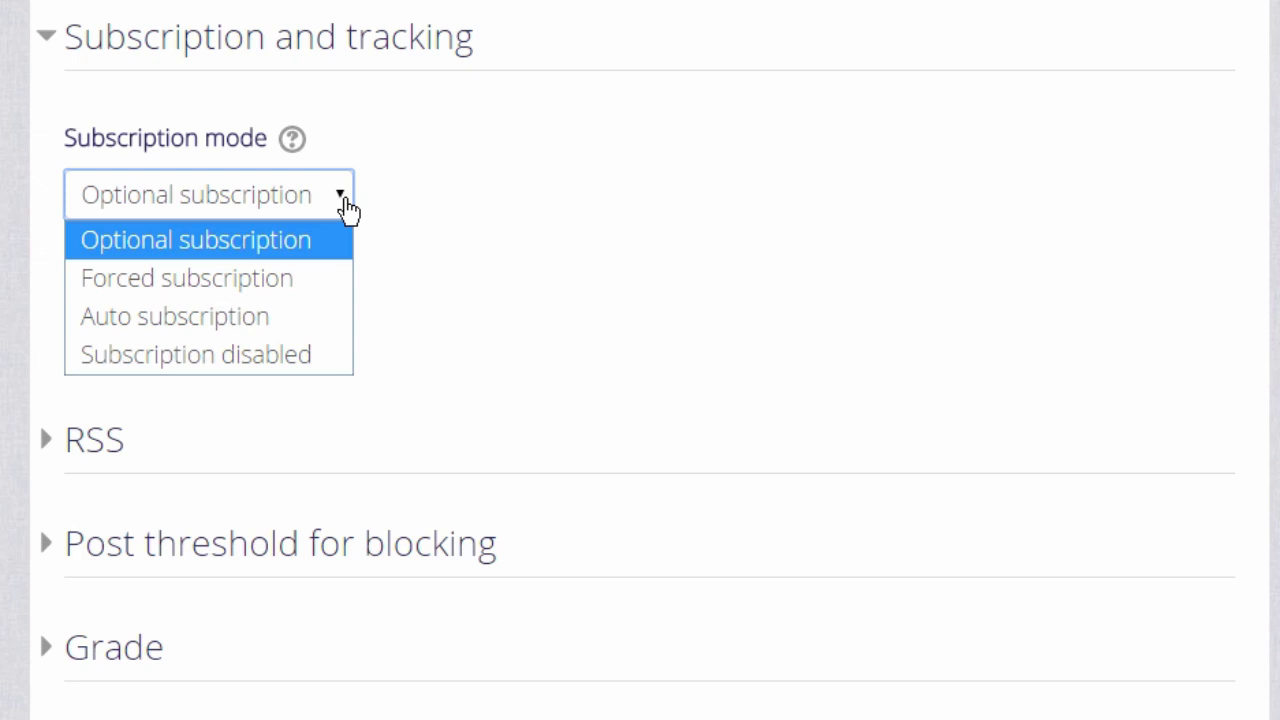
click(345, 210)
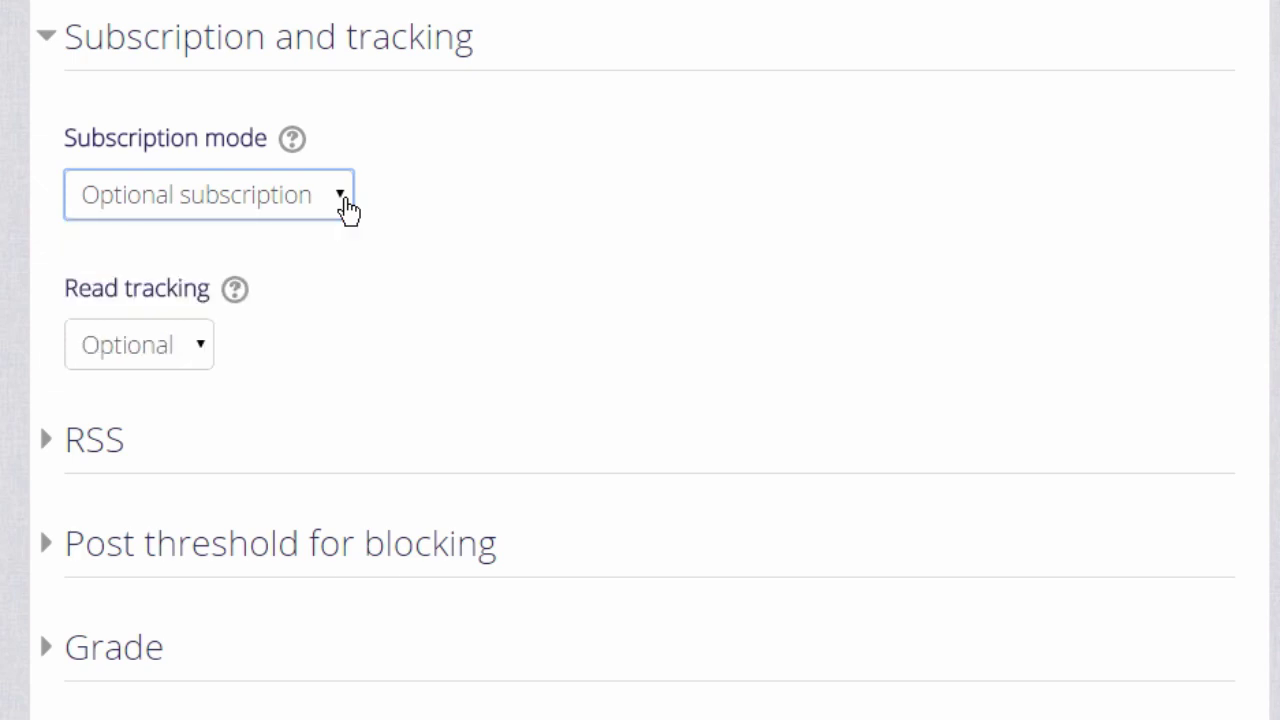
Save the new forum and return to the course page.
scroll(345, 210, down, 5)
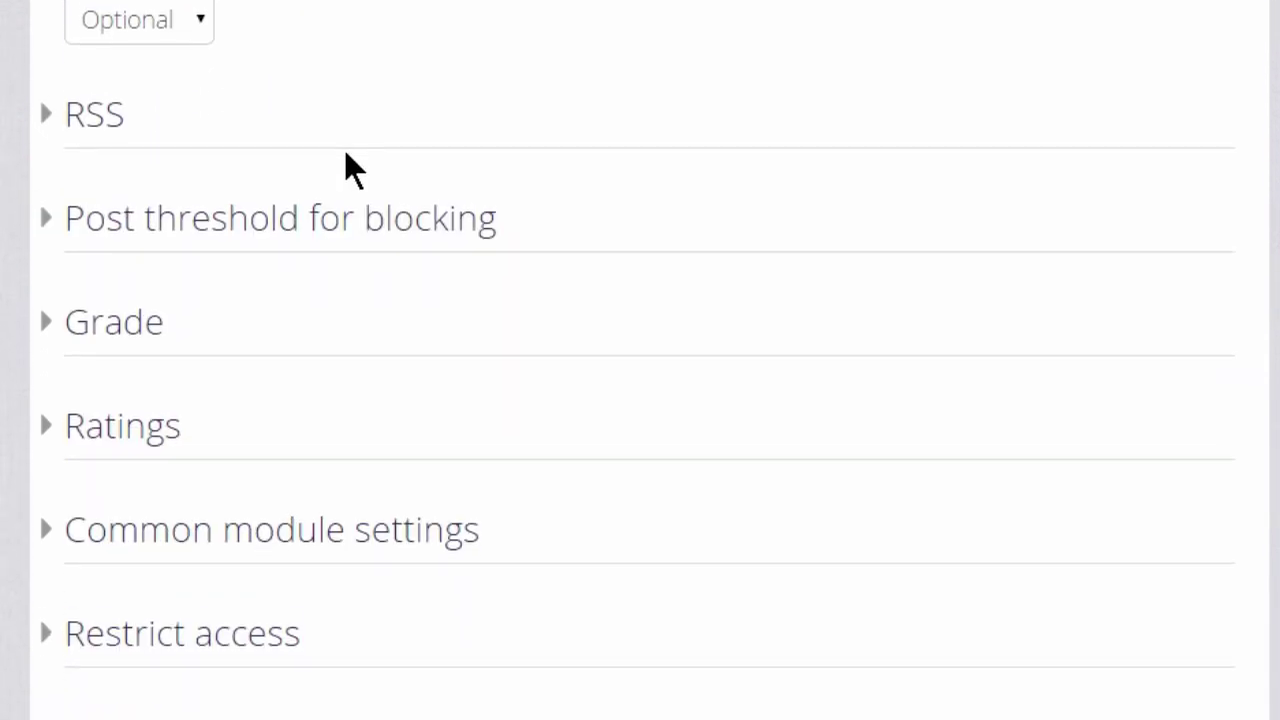
scroll(318, 298, down, 1)
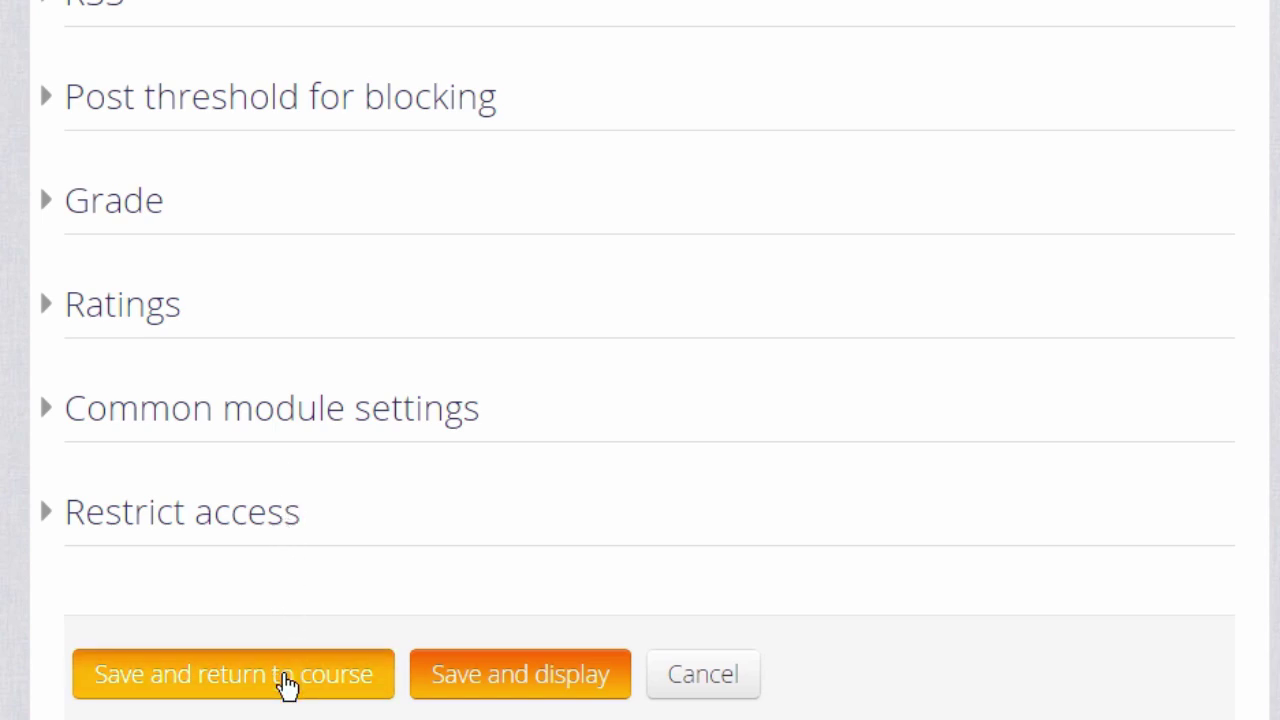
click(288, 686)
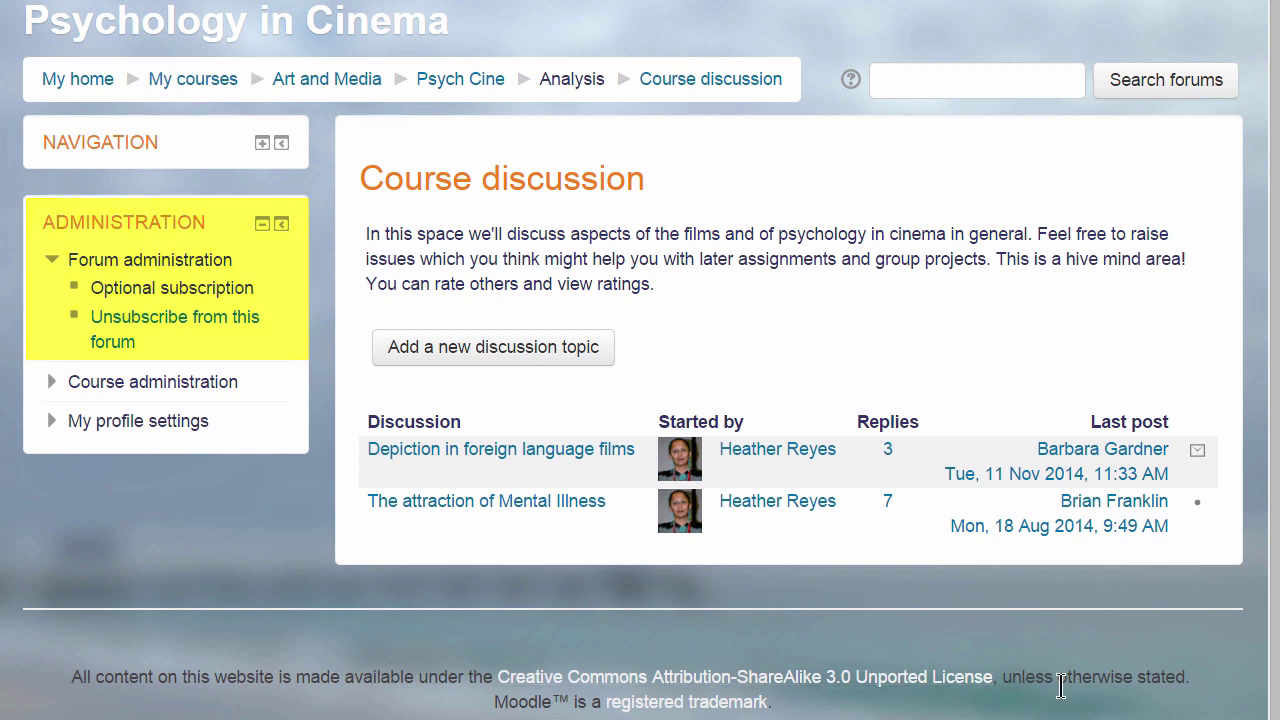
Open the discussion "The attraction of Mental Illness" in the Psychology in Cinema course forum and subscribe to it.
click(1197, 511)
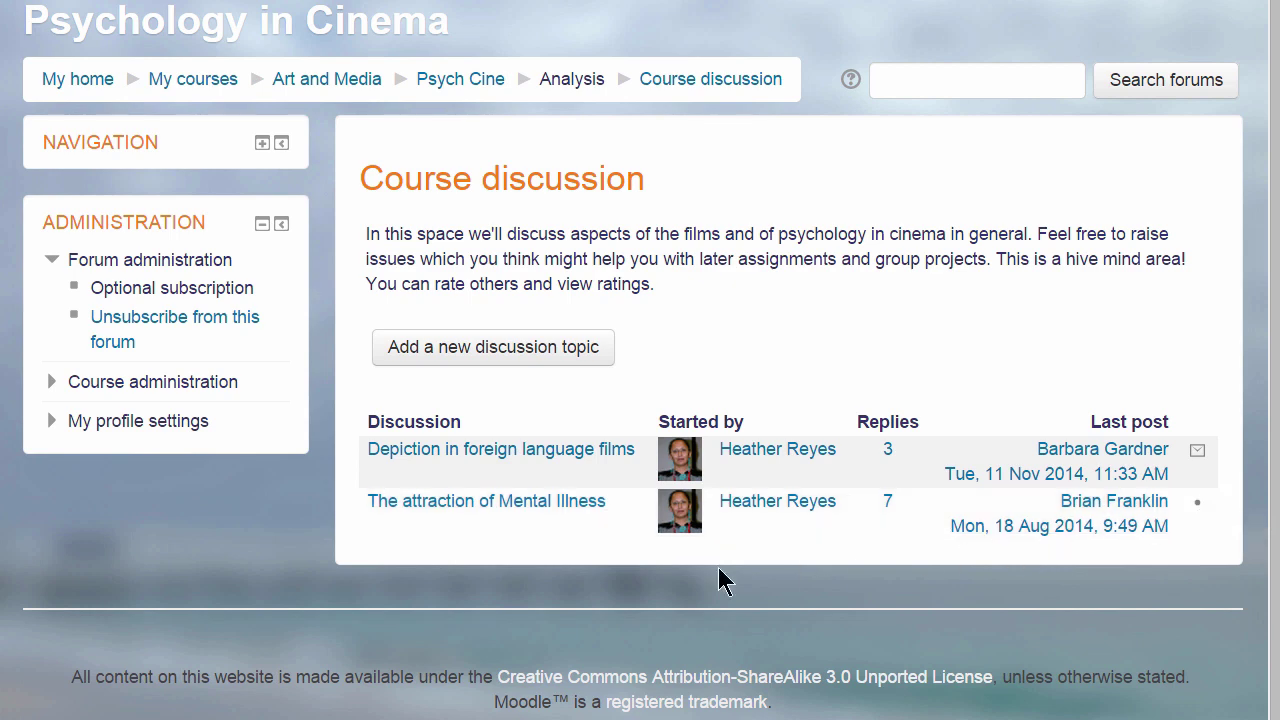
click(432, 512)
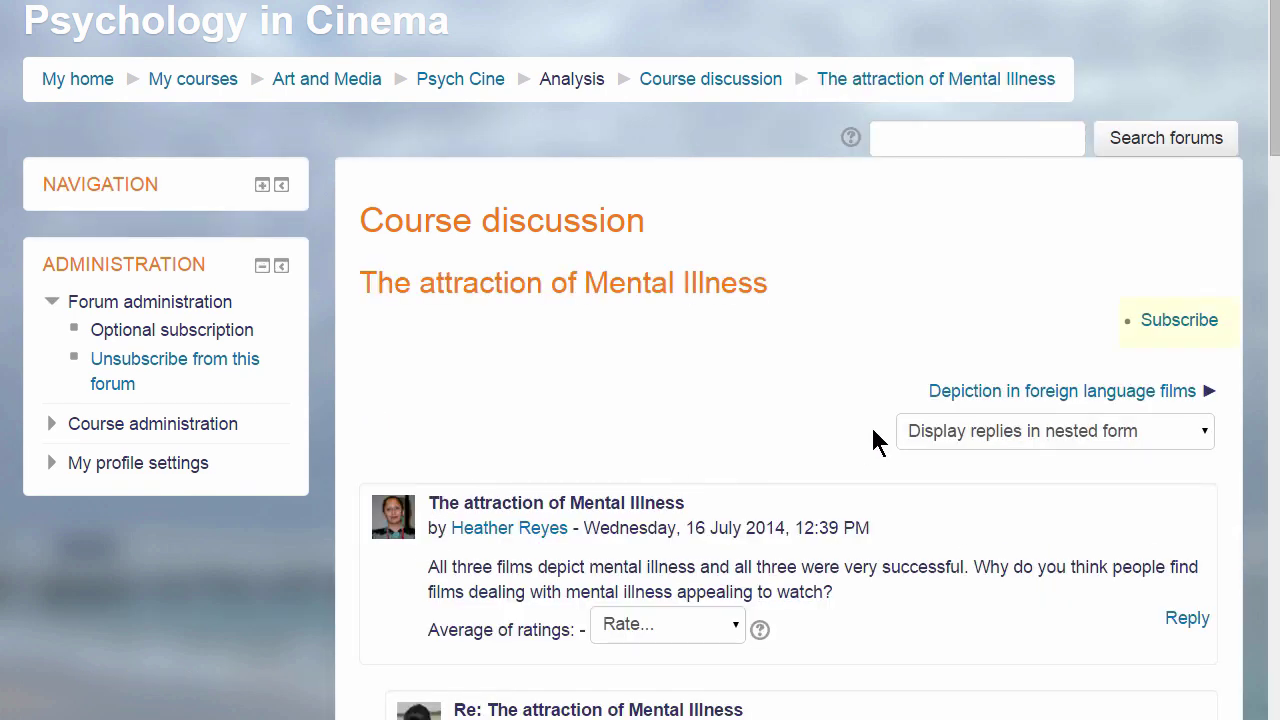
click(1149, 324)
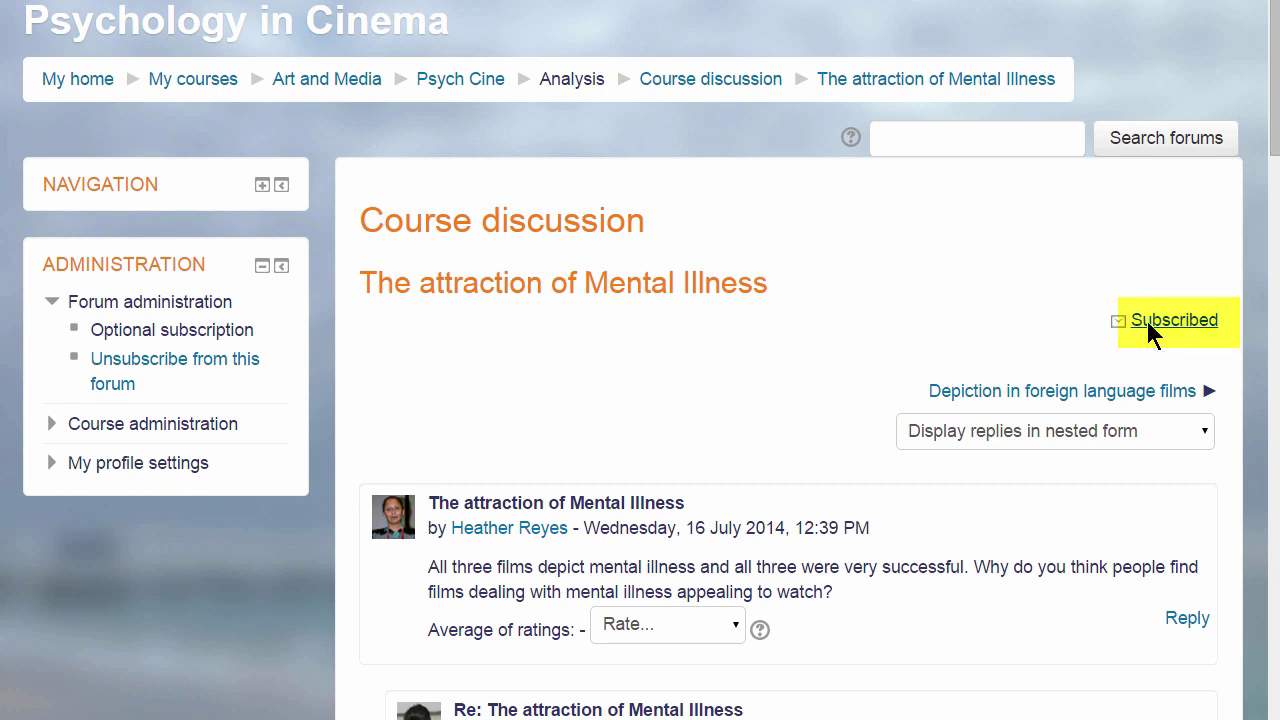
Start a reply to the last post in the discussion and open the discussion subscription options.
drag(1277, 137, 1268, 716)
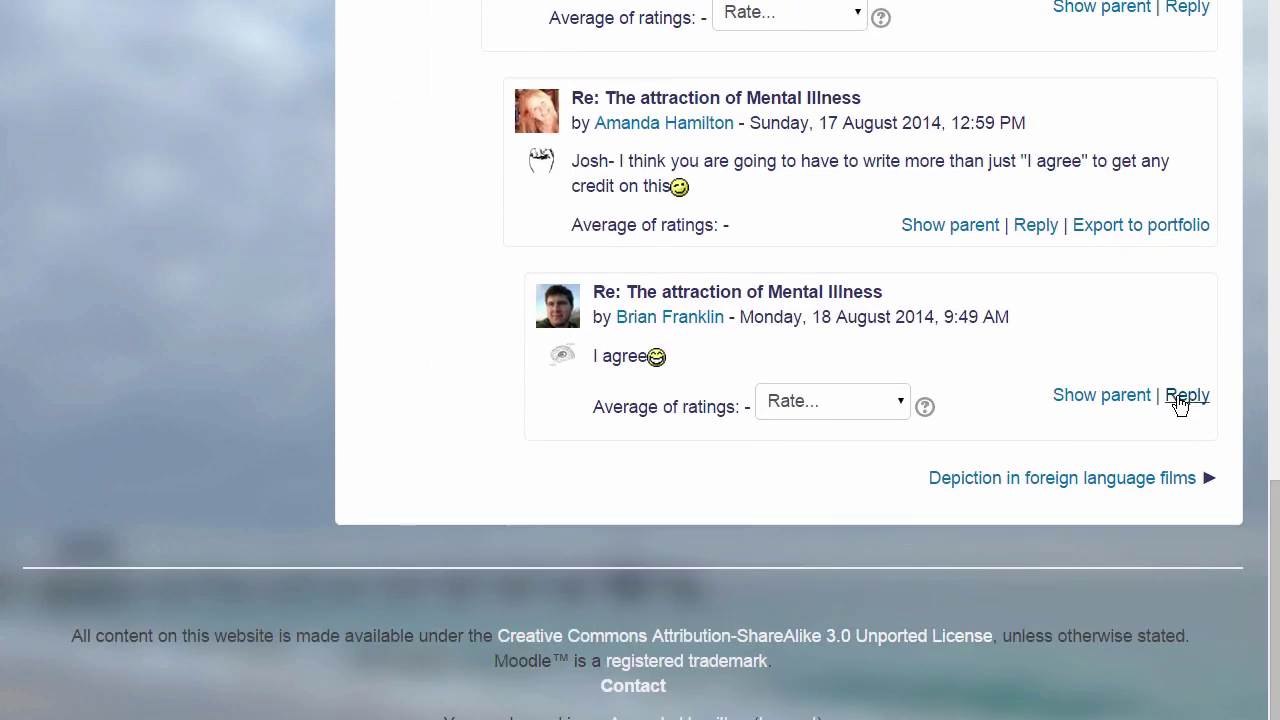
click(1181, 398)
click(826, 177)
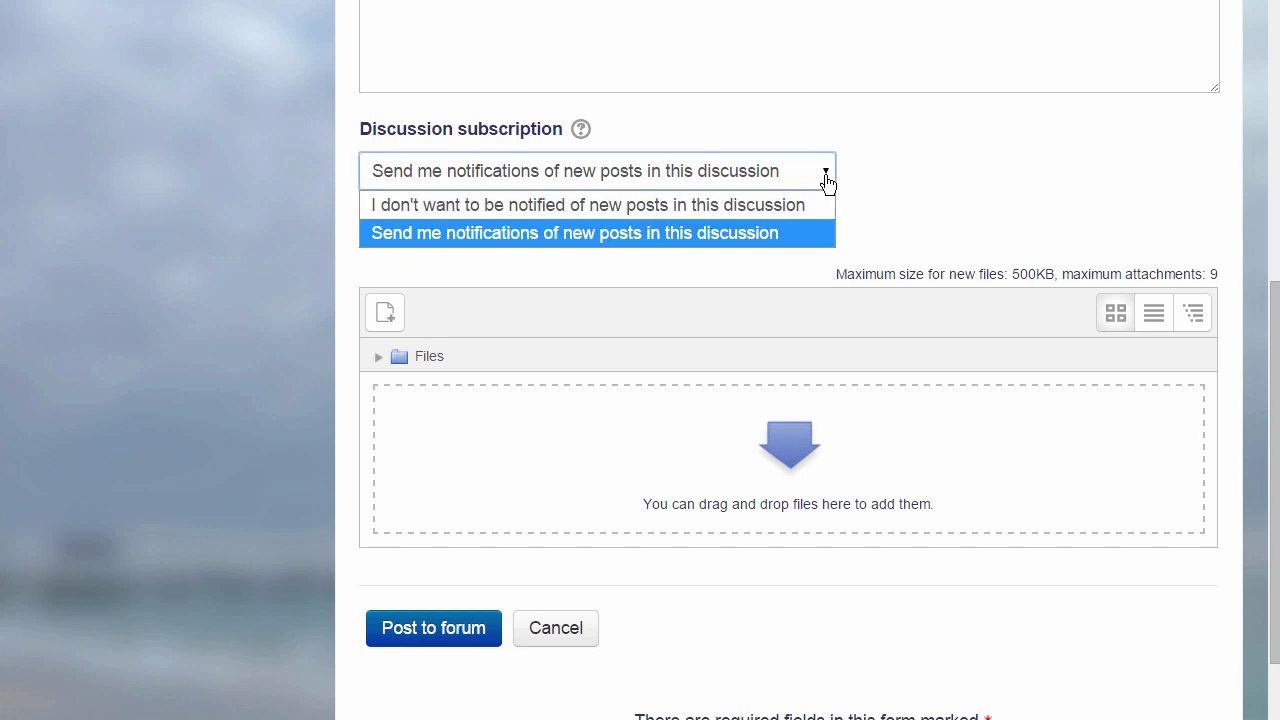